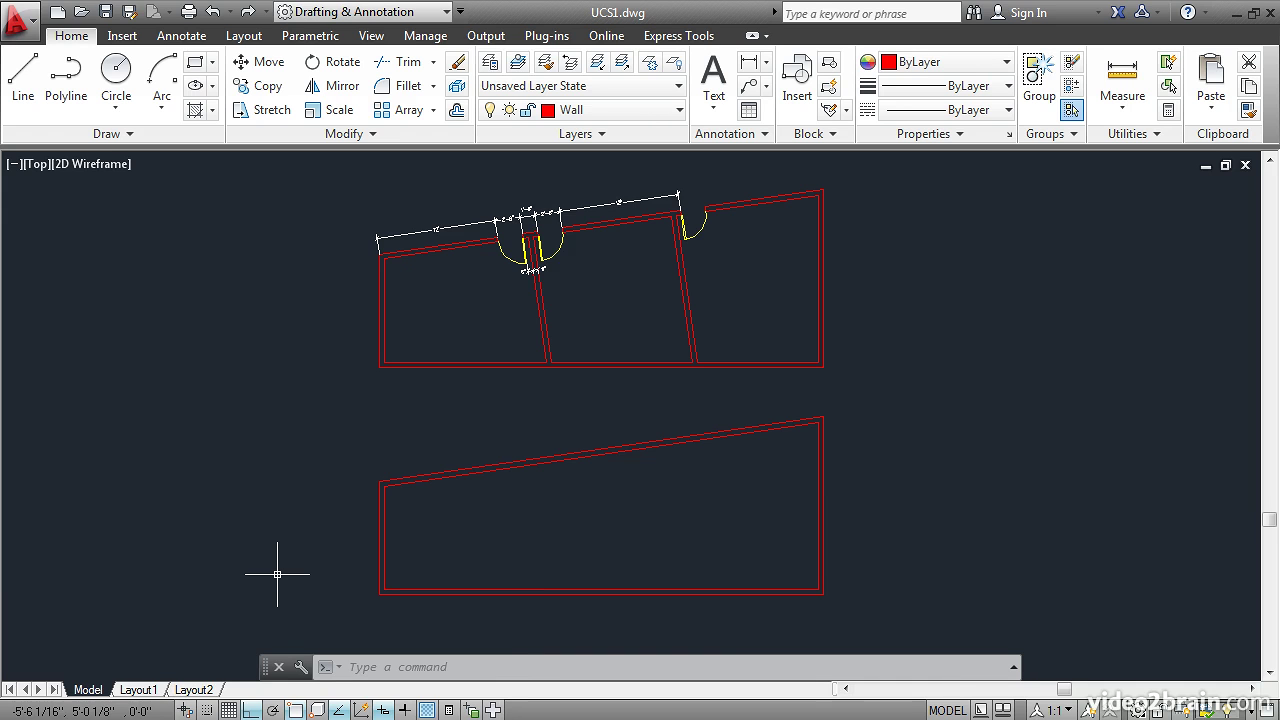
Turn on the display of the UCS icon with the UCSICON command.
text(UCS)
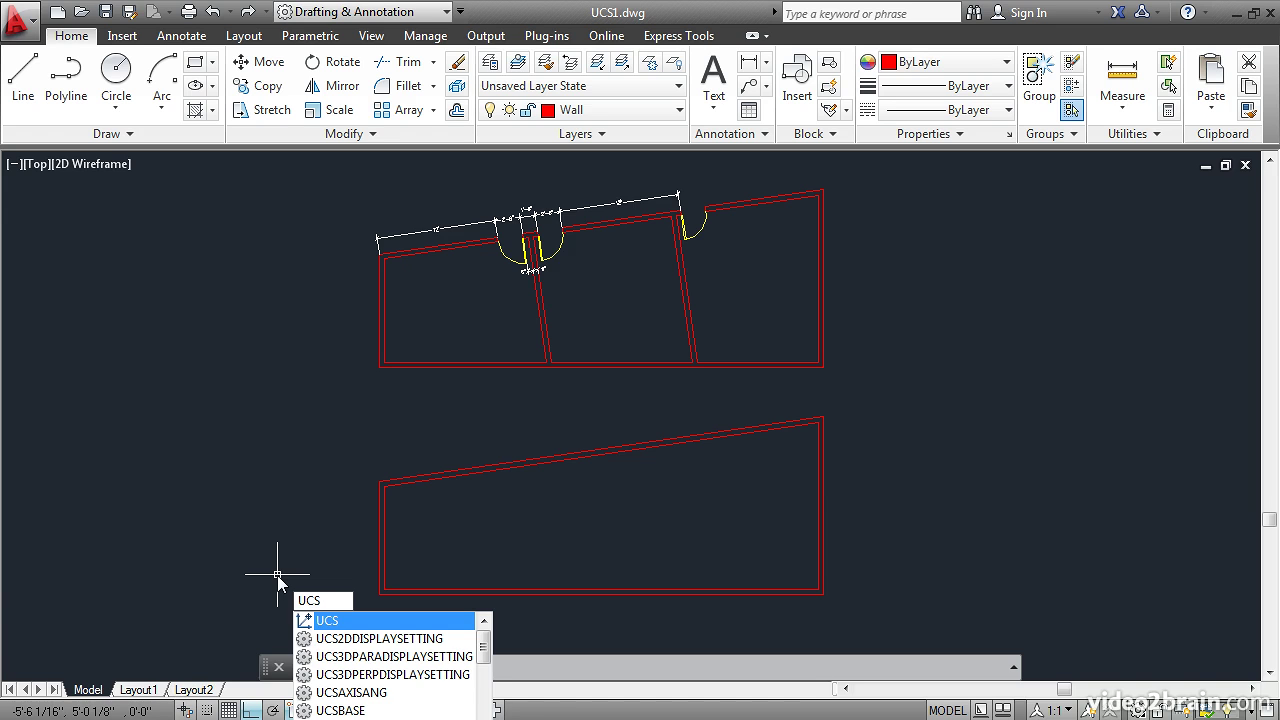
text(ICON)
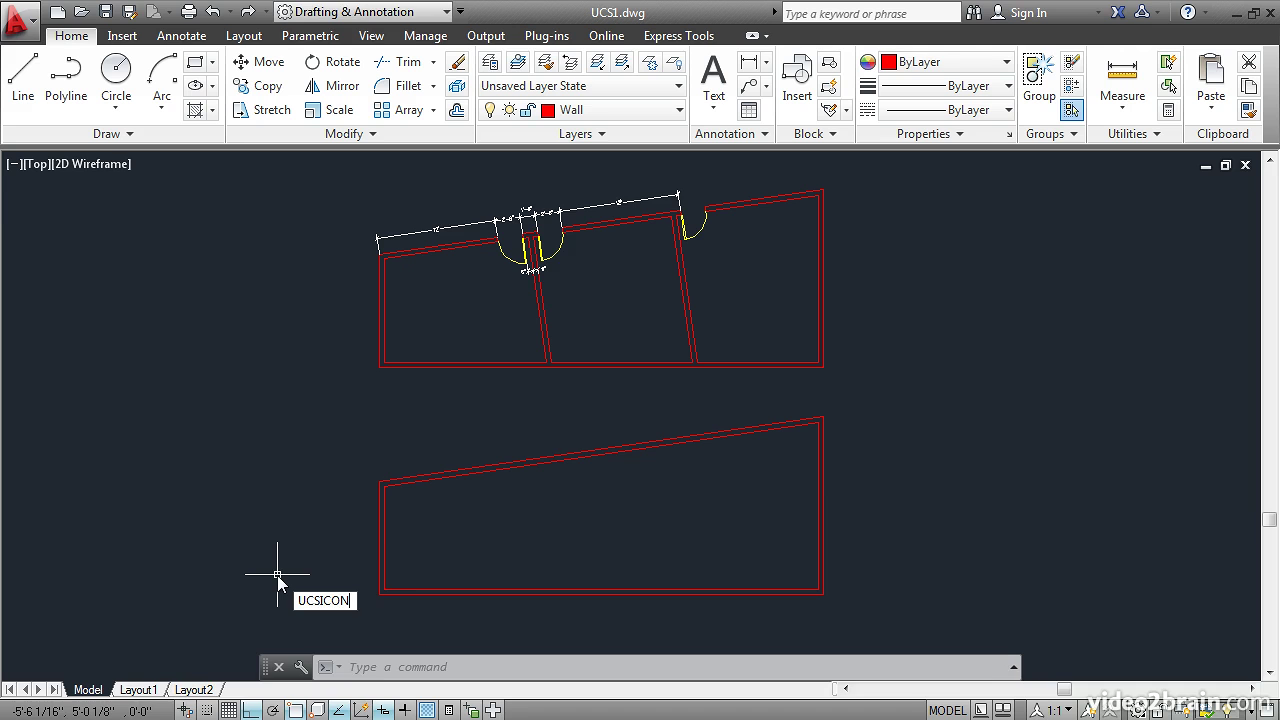
key(Return)
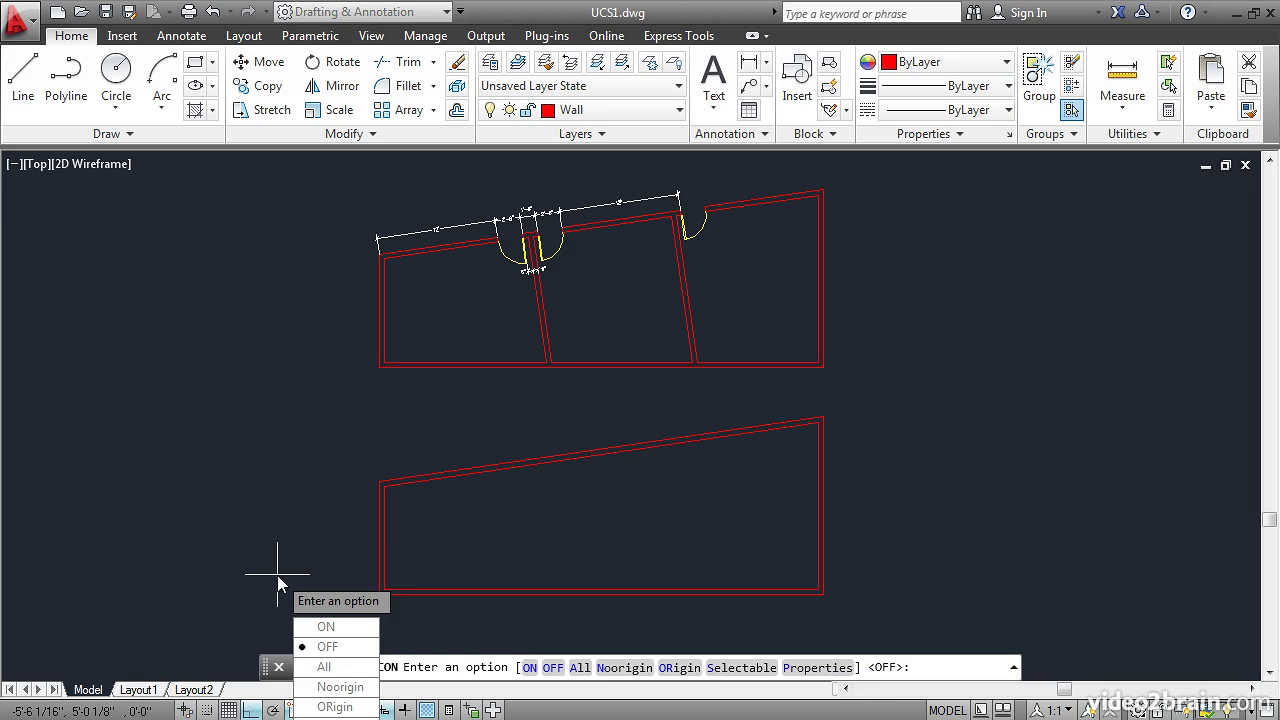
click(529, 667)
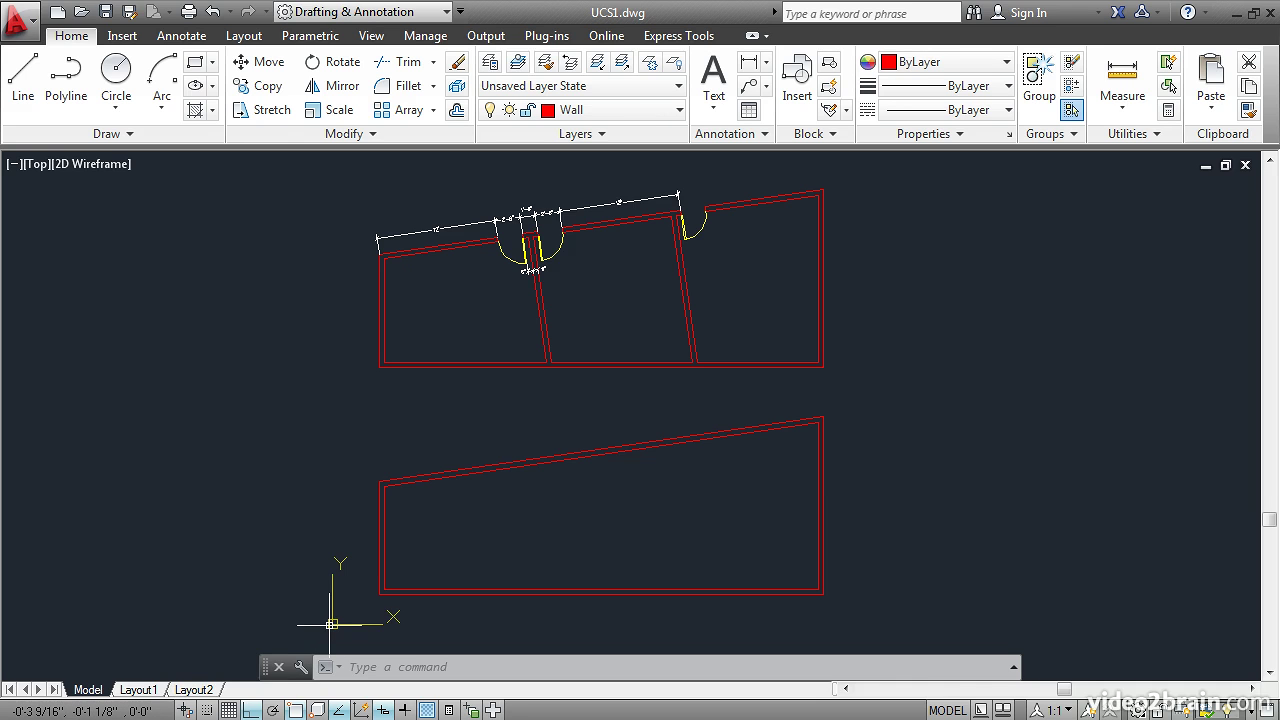
Turn Ortho off and rotate the UCS by its X axis direction to an angle of about 45 degrees.
click(332, 624)
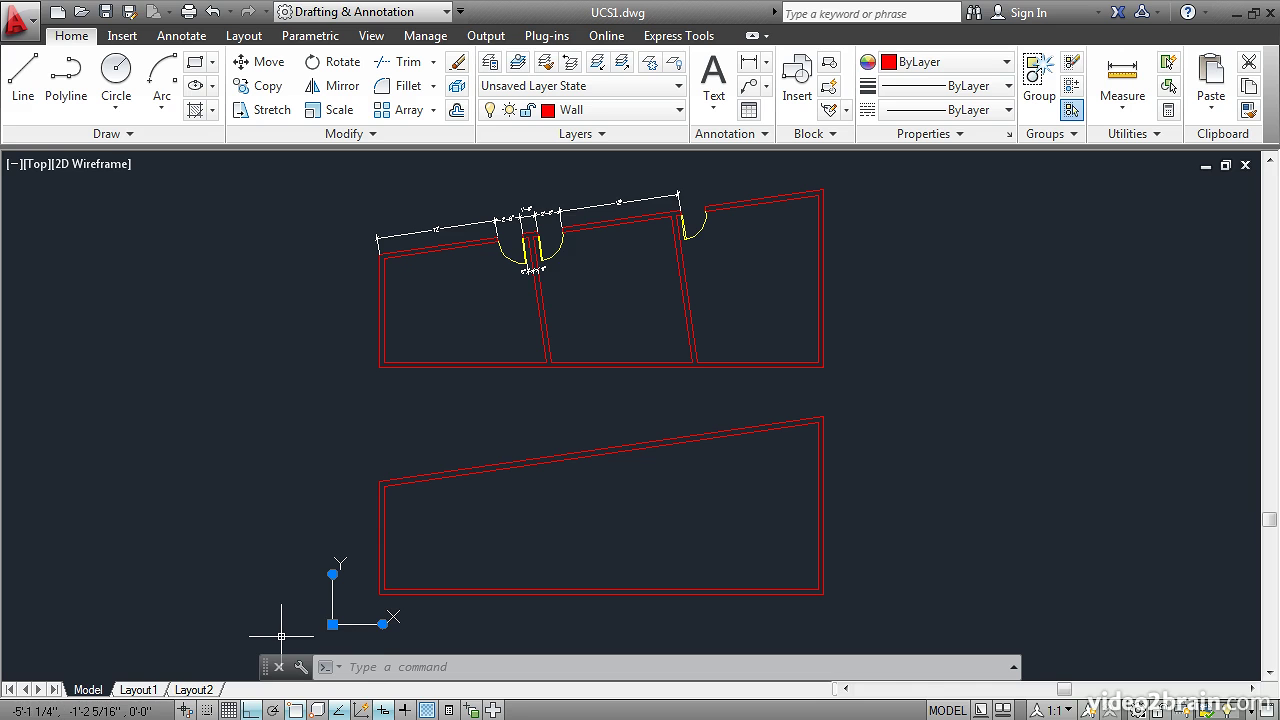
mouse_move(382, 624)
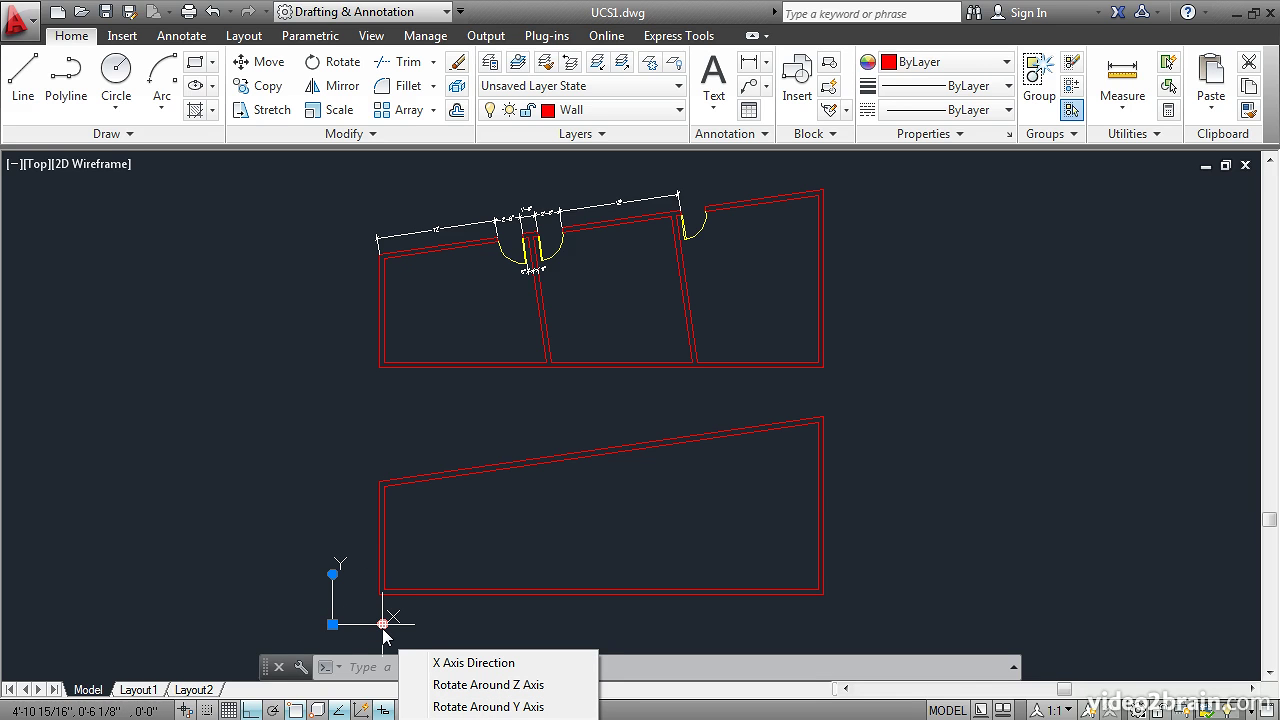
click(445, 664)
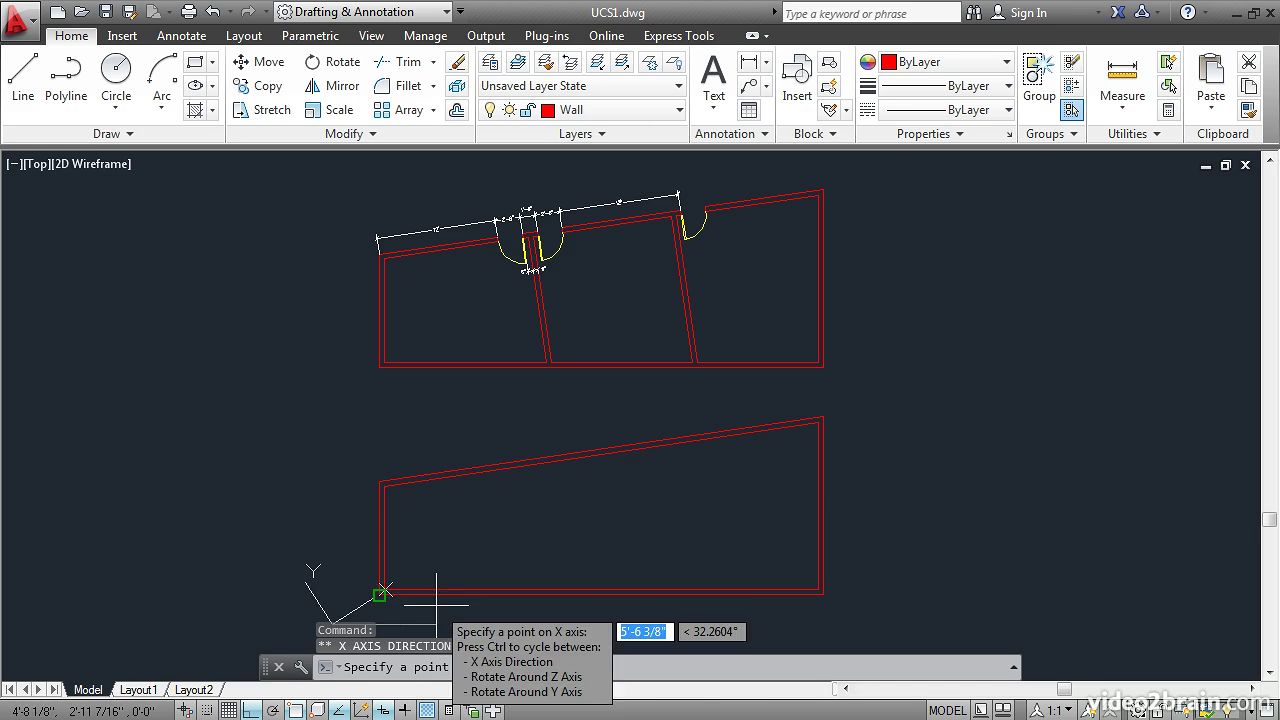
click(251, 710)
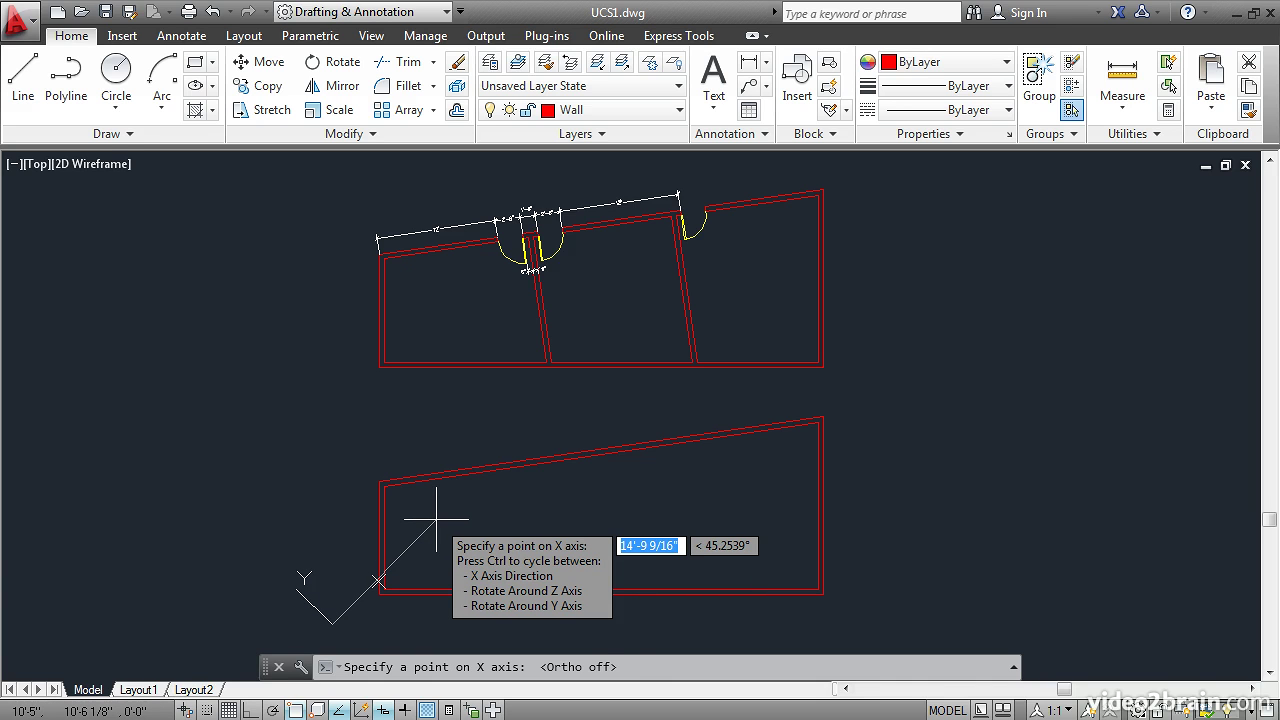
click(436, 519)
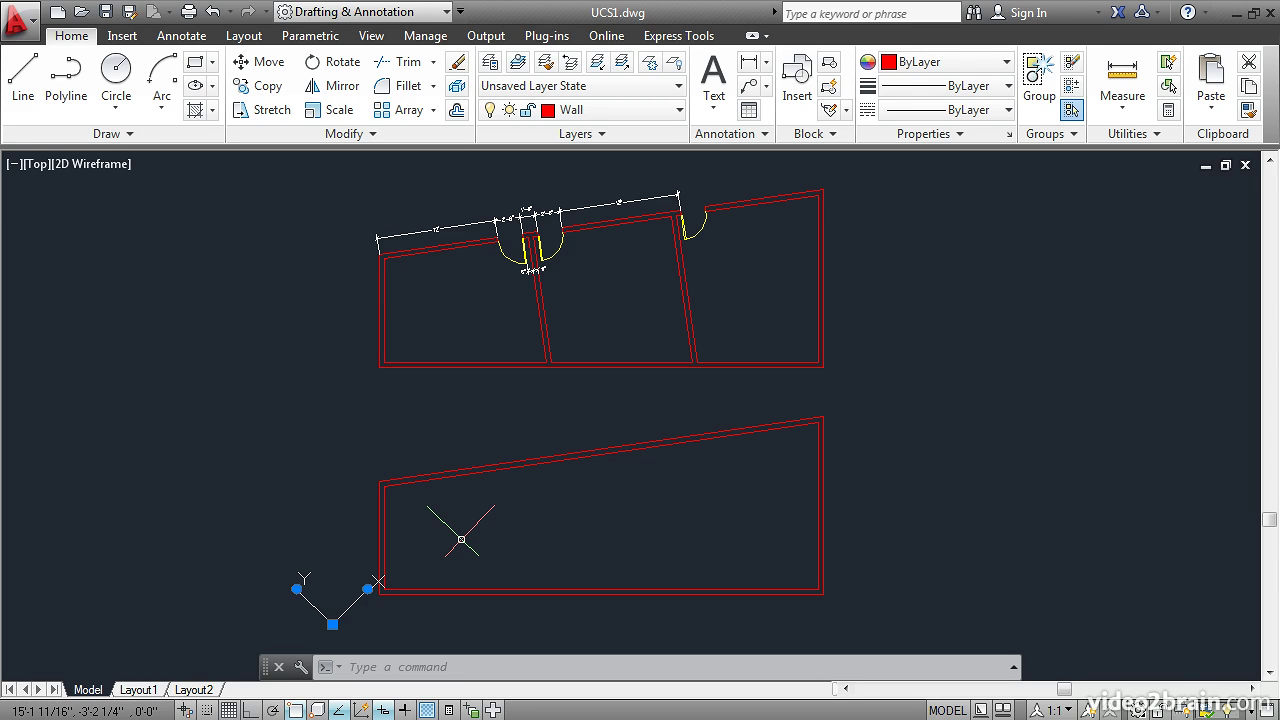
key(Escape)
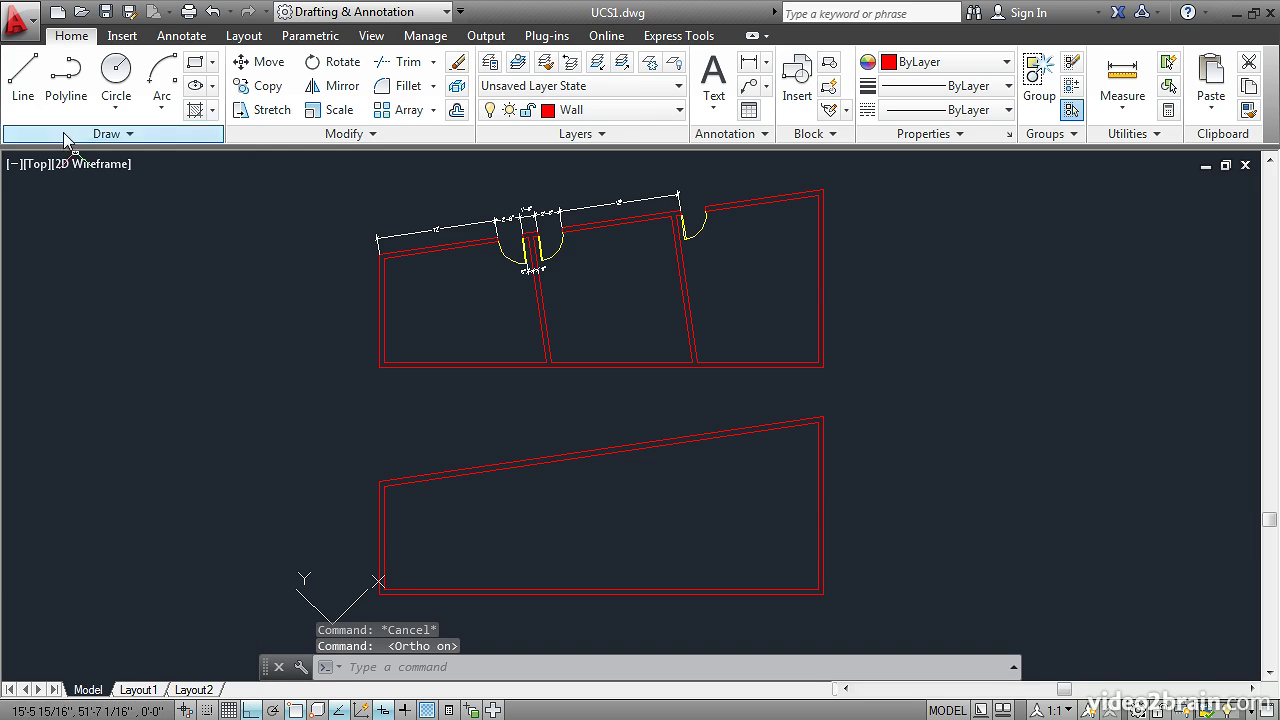
Draw a few connected test lines following the rotated UCS axes in the empty area beside the lower floor plan.
click(24, 80)
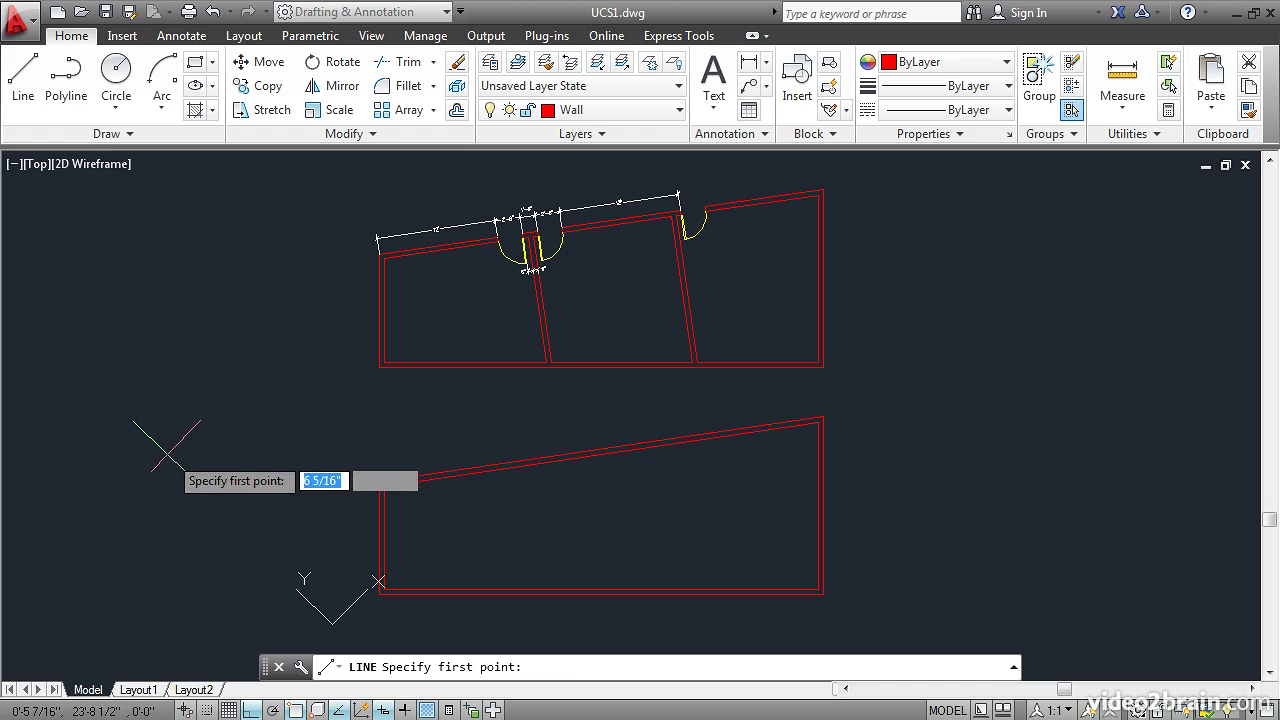
click(200, 422)
click(233, 518)
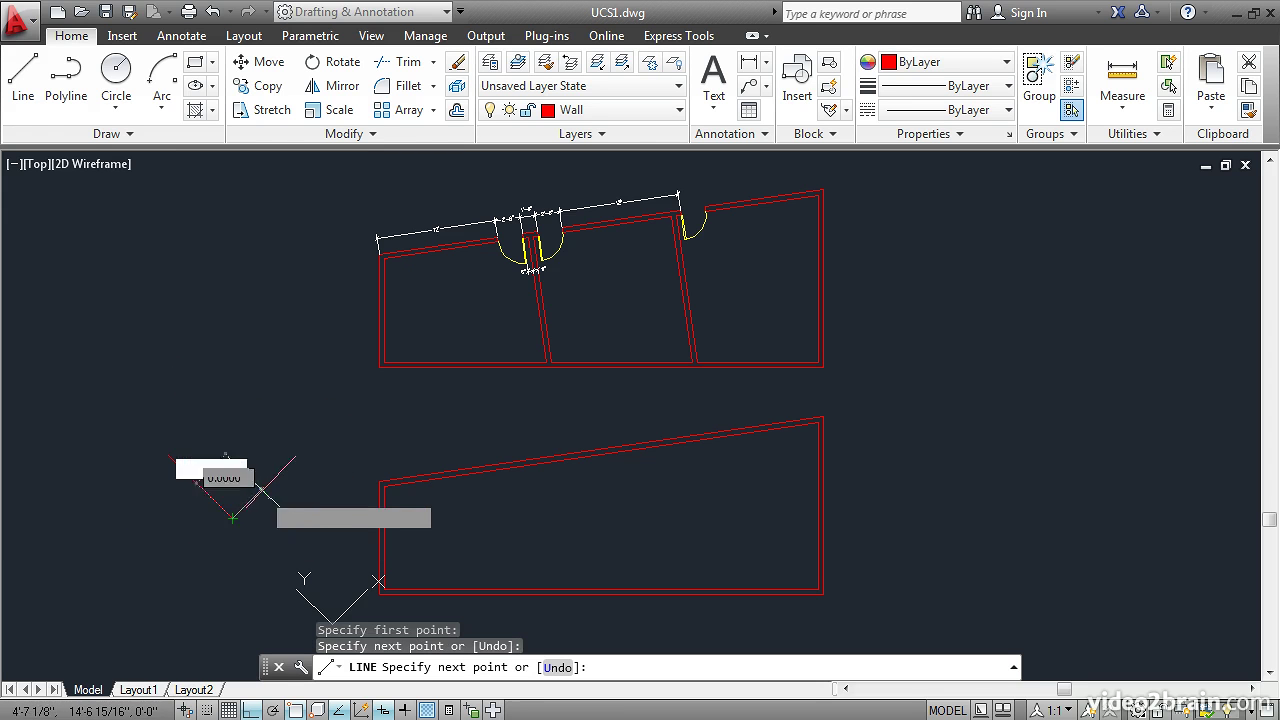
click(306, 449)
click(267, 413)
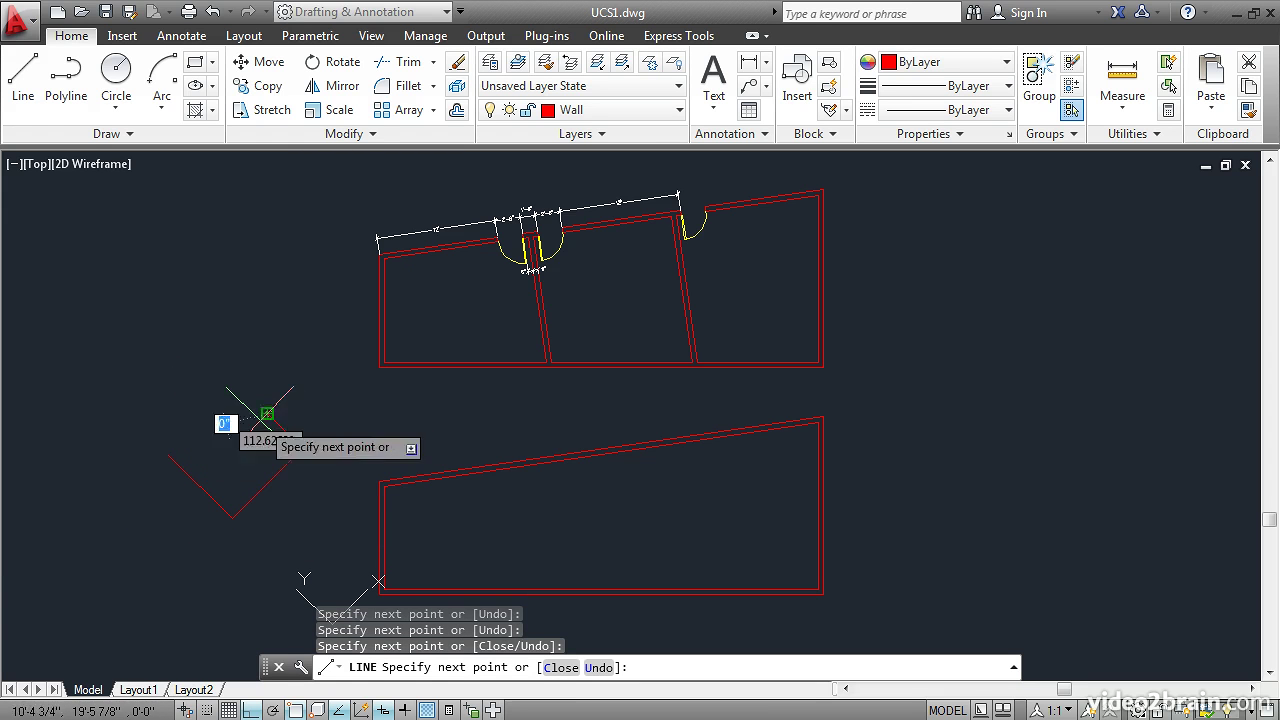
click(157, 525)
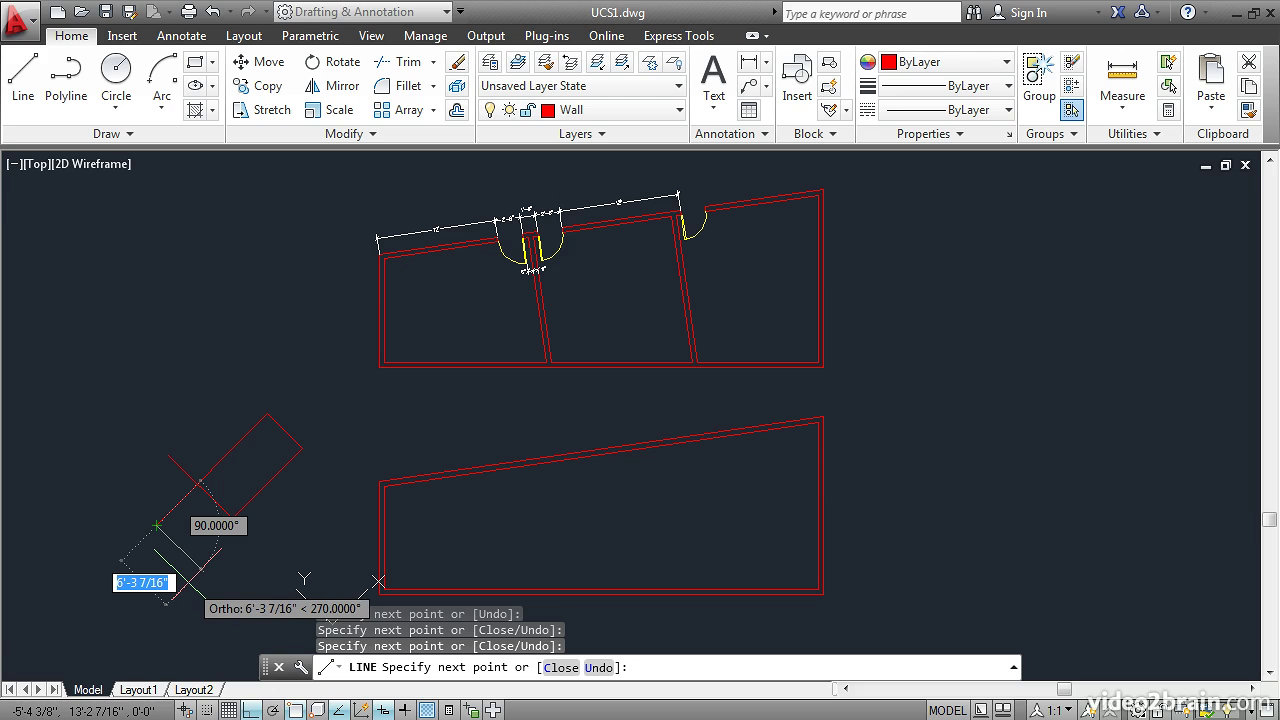
key(Return)
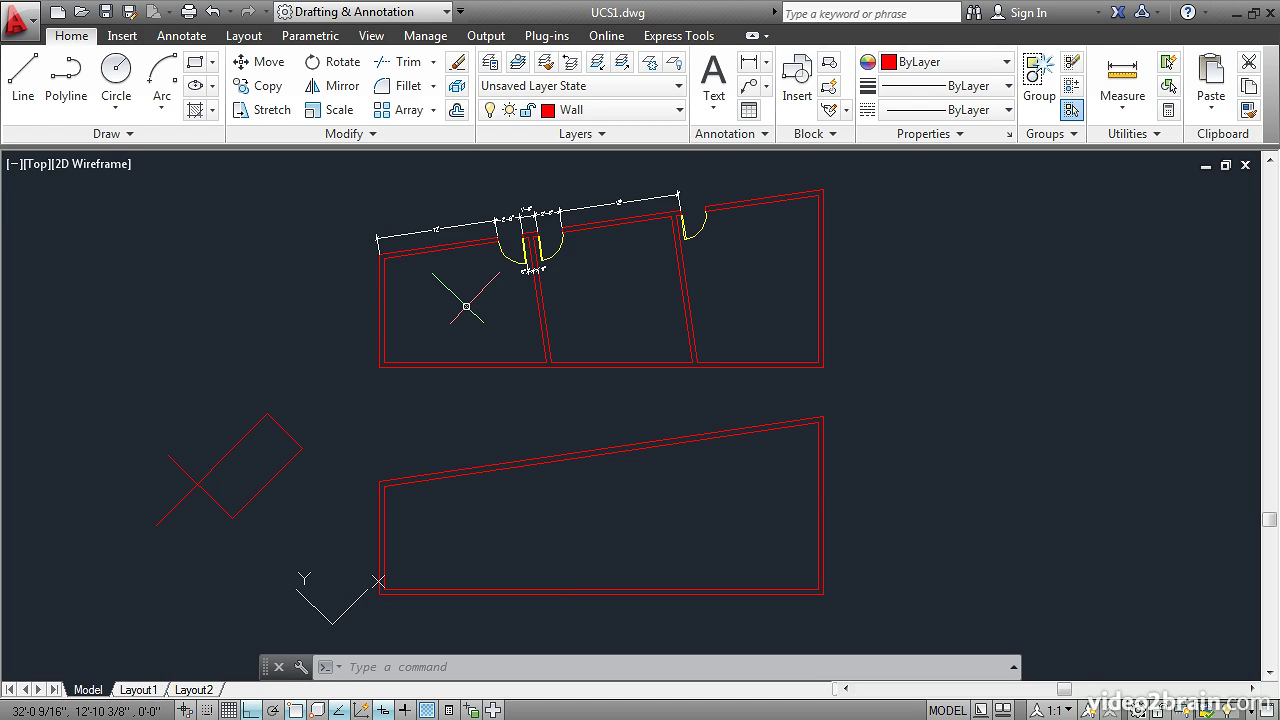
Align the UCS to the sloped outer wall of the lower plan, picking the wall near its upper right corner.
text(UCS)
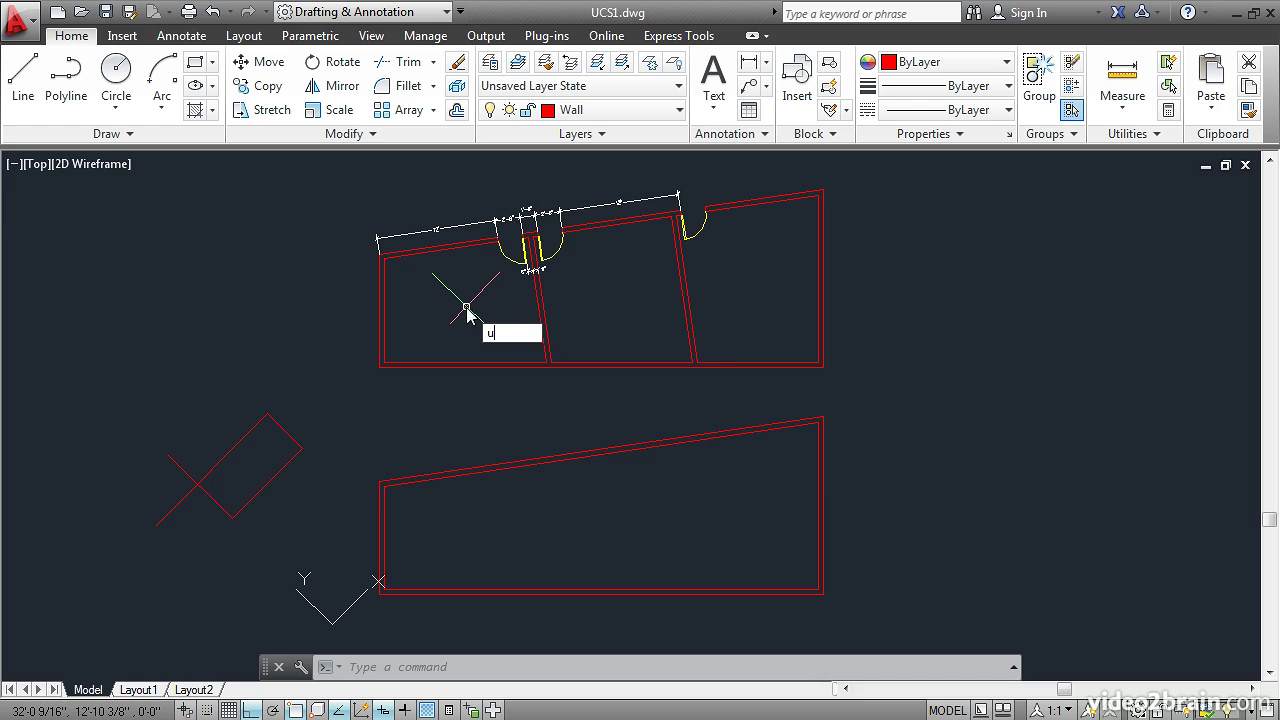
key(Return)
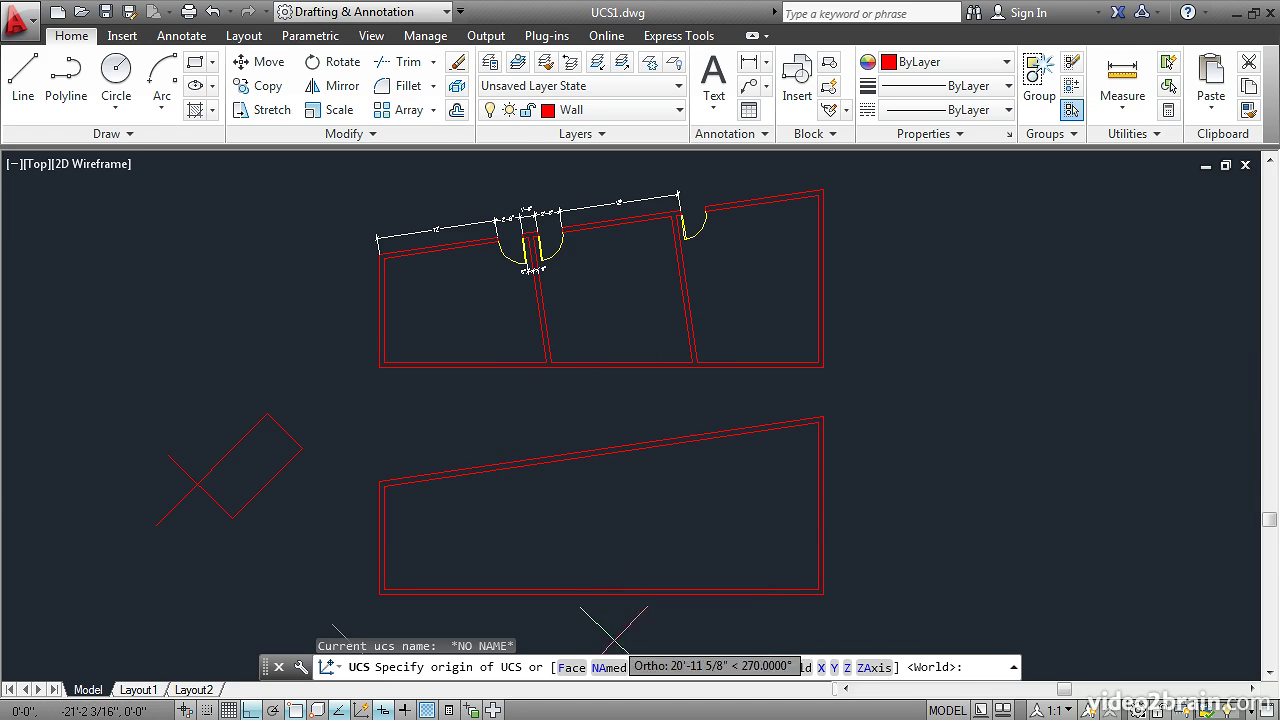
click(652, 667)
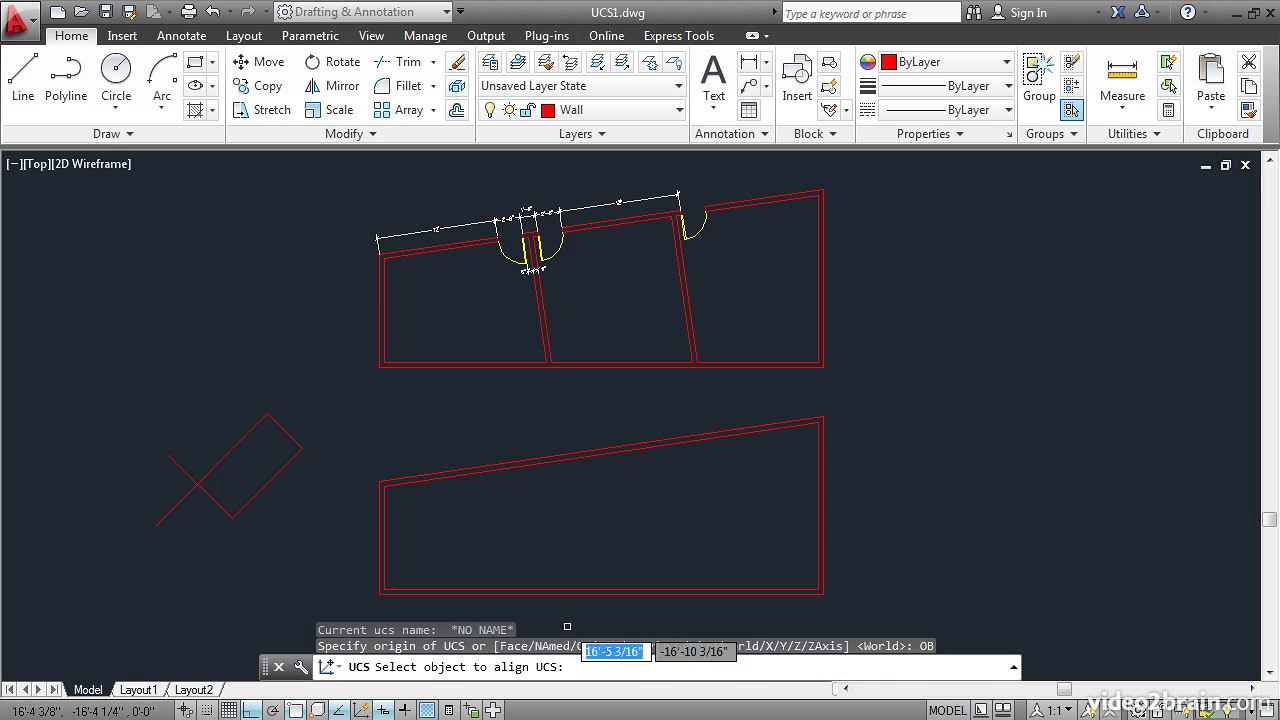
click(768, 422)
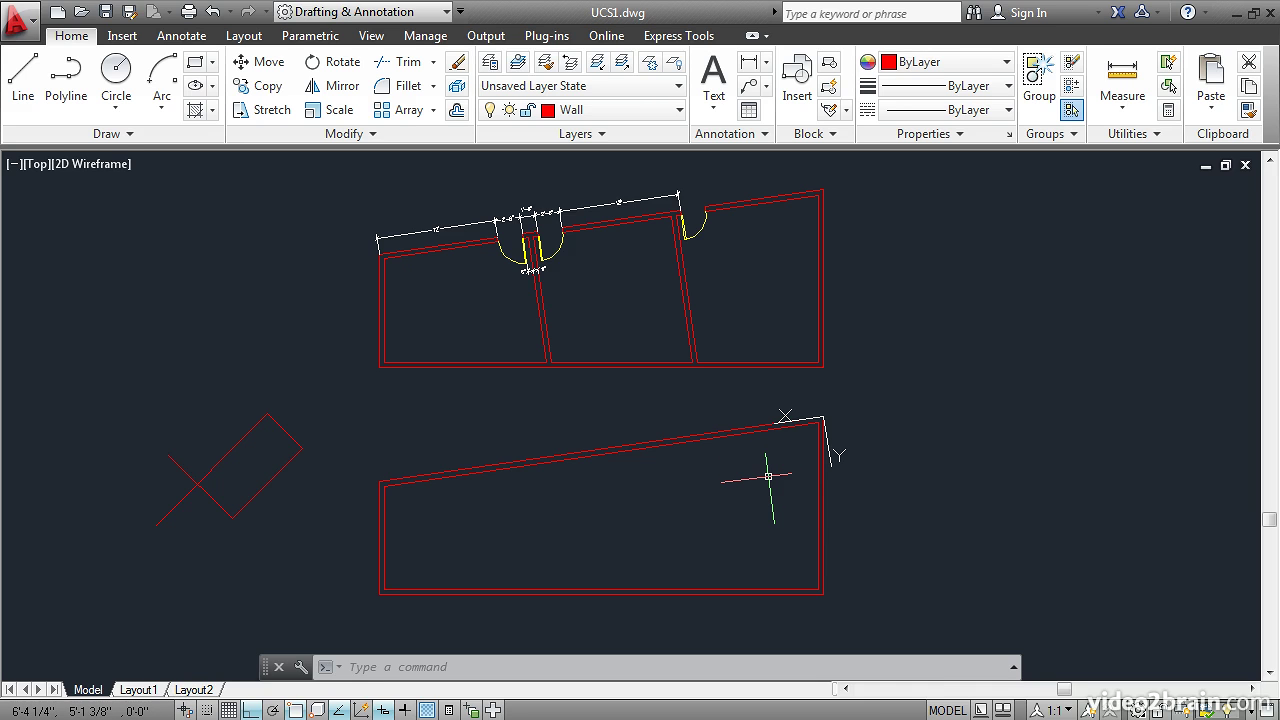
Reset the UCS to World.
text(UCS)
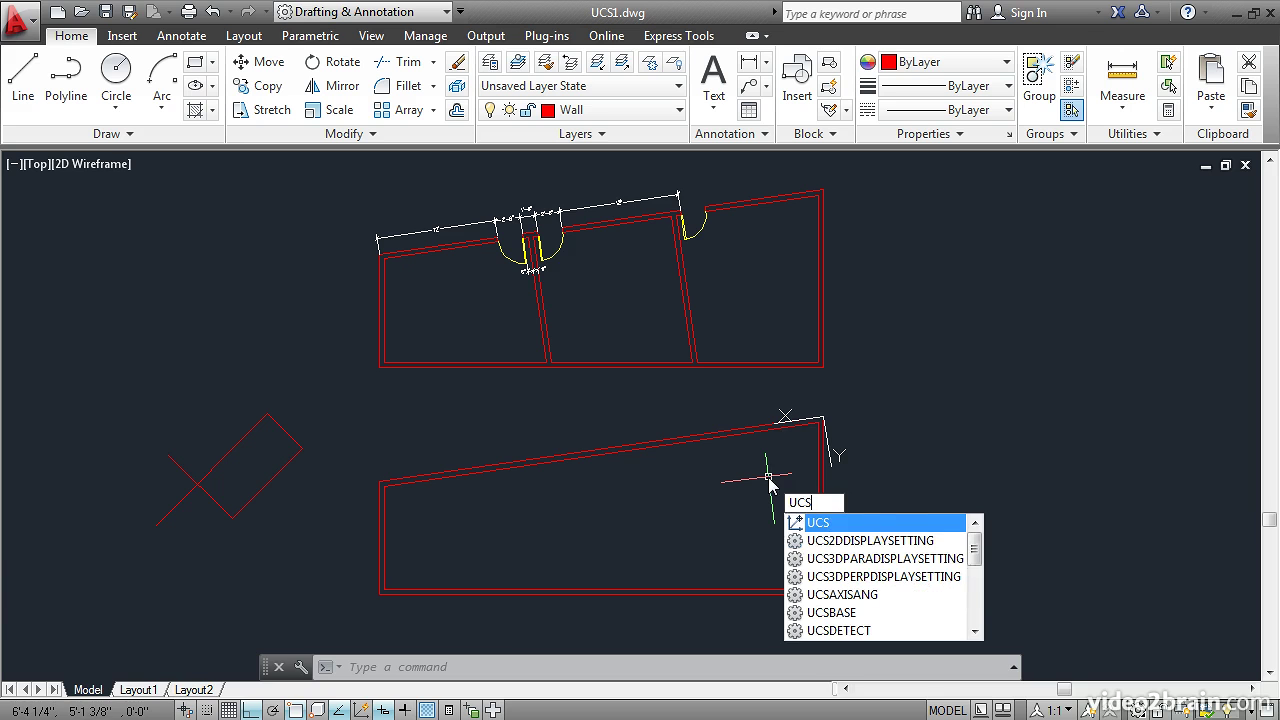
key(Return)
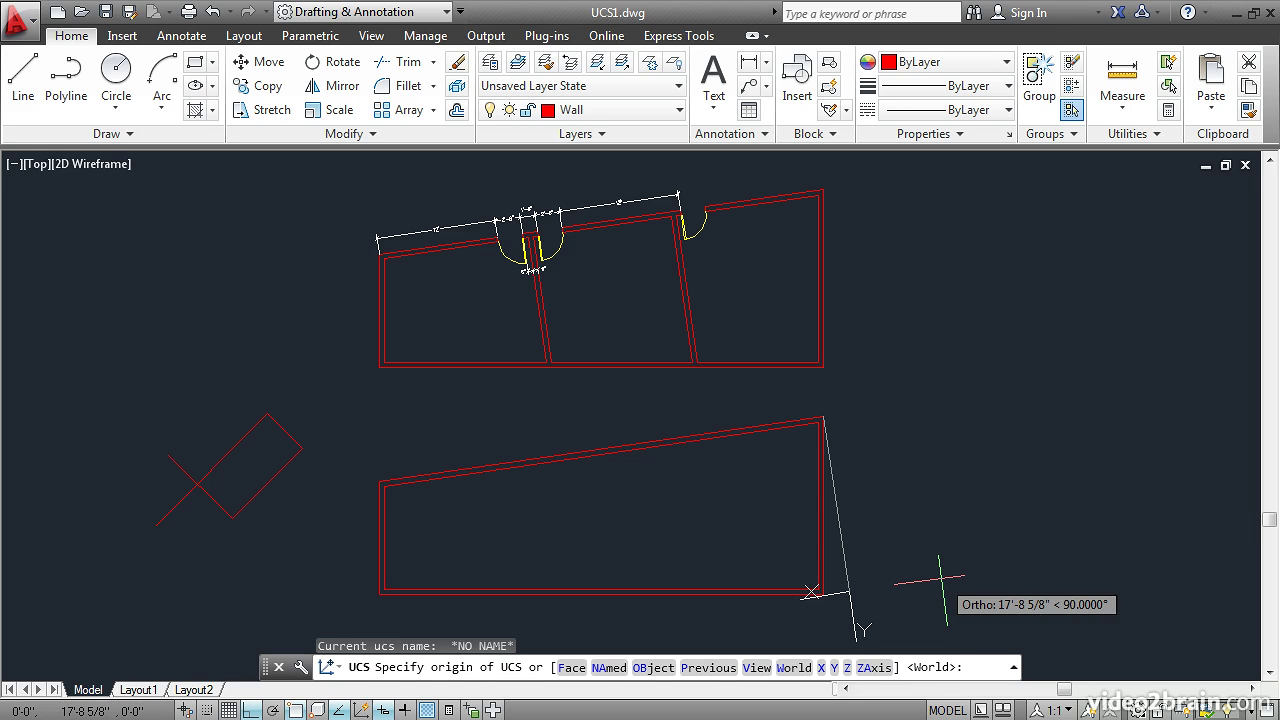
key(Return)
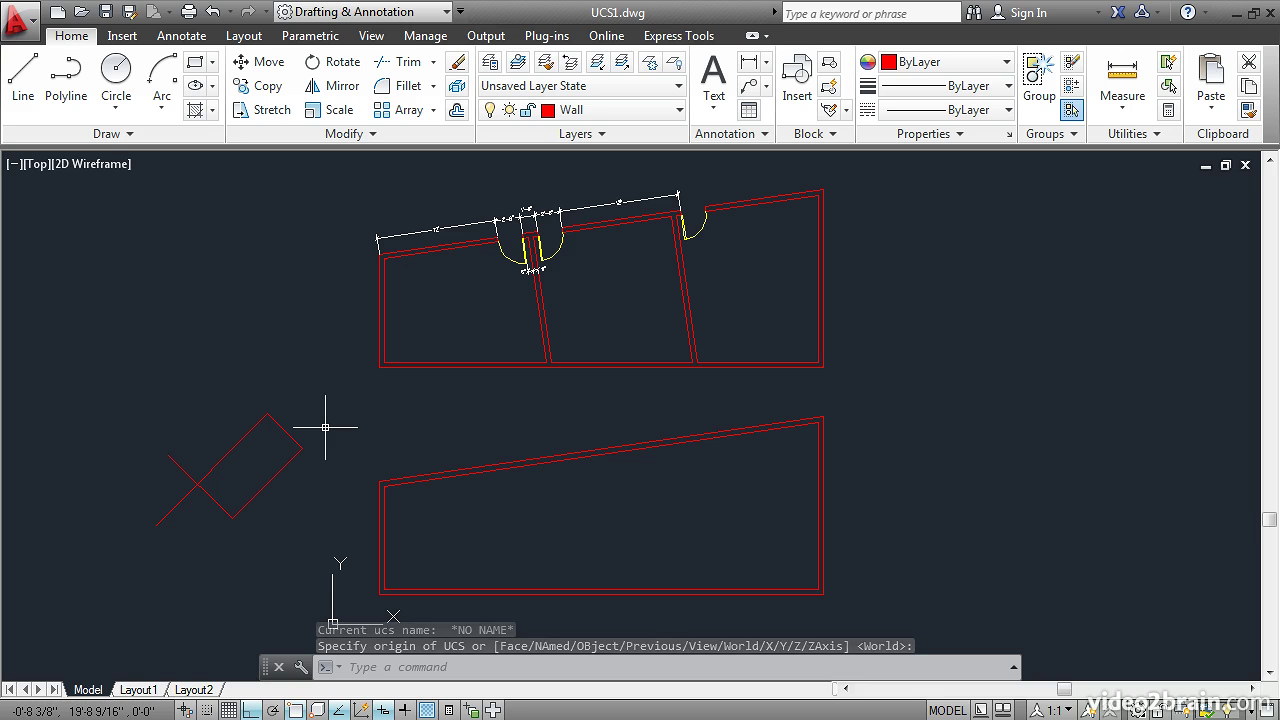
Align the UCS to the lower plan's sloped outer wall with the Object option, picking the wall near its left end.
key(Return)
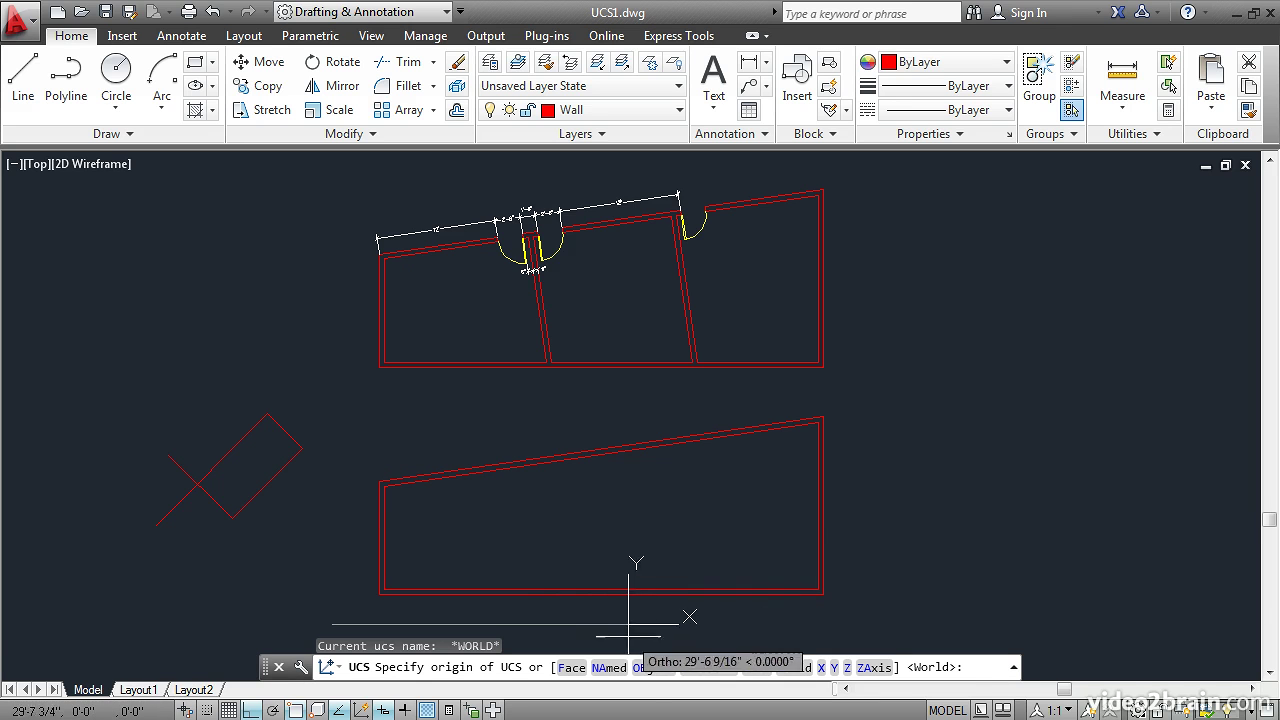
click(648, 670)
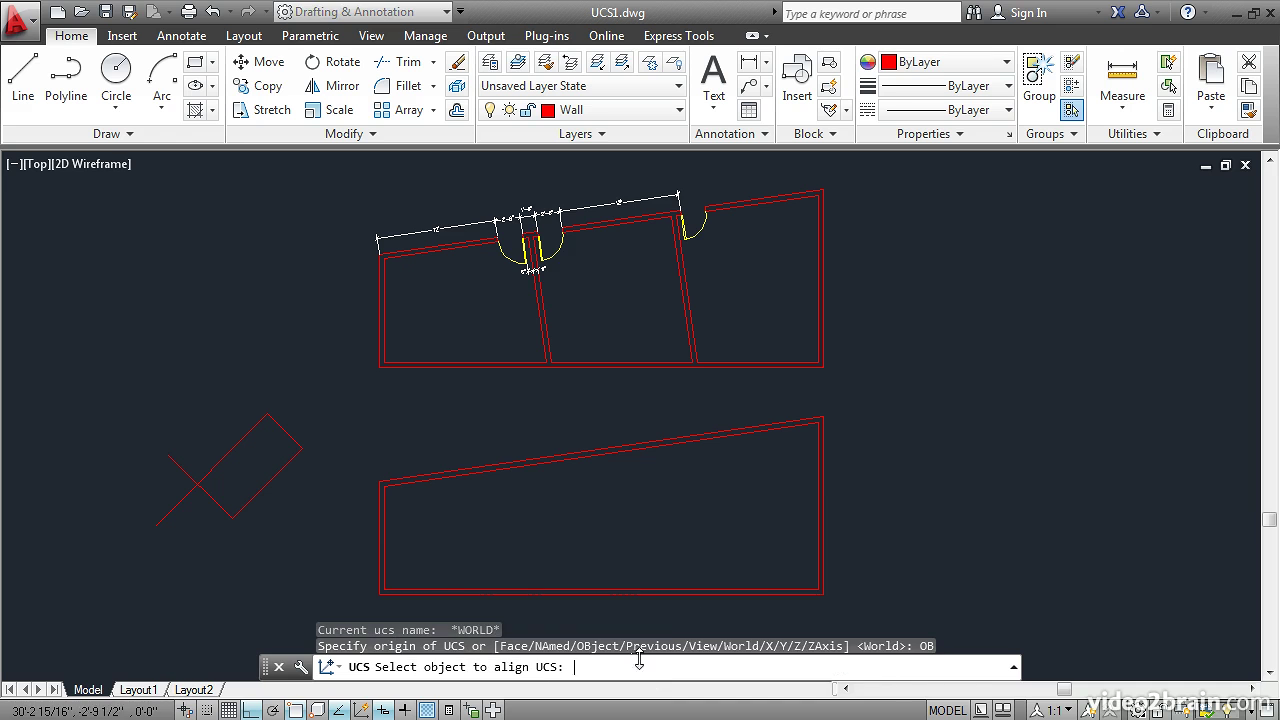
click(441, 468)
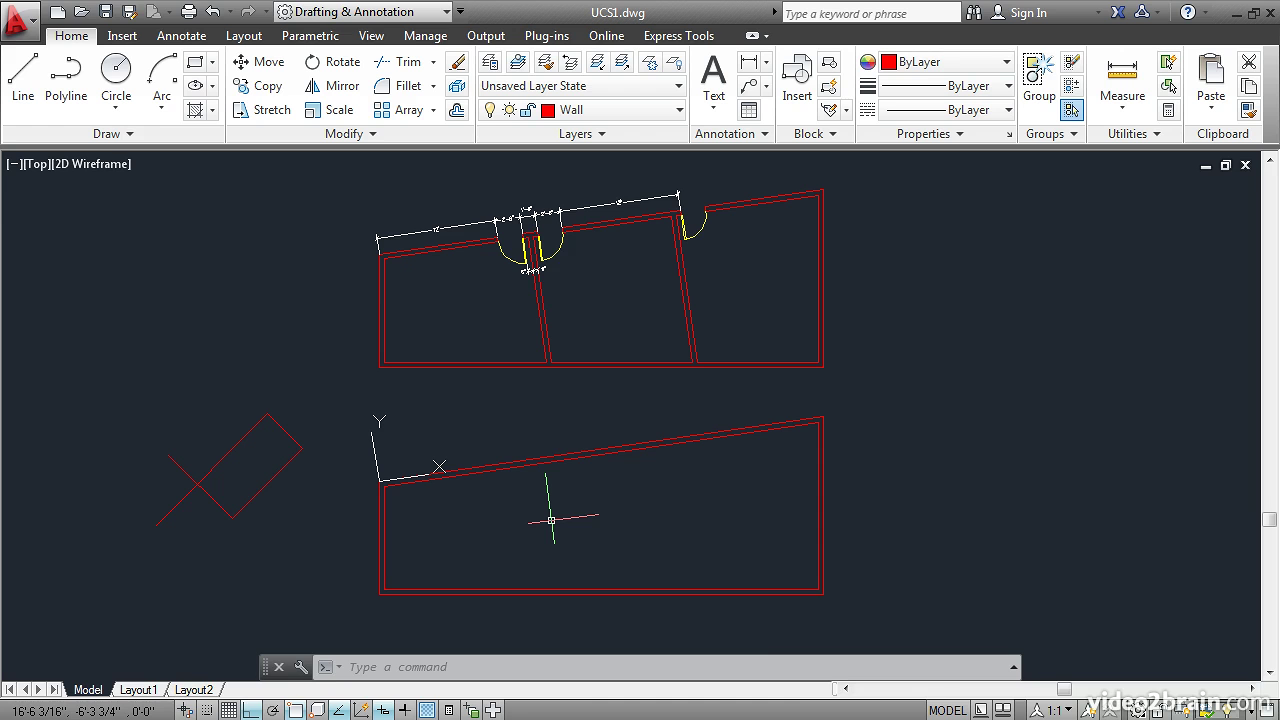
Set the drawing view to the plan of the current UCS.
text(PLAN)
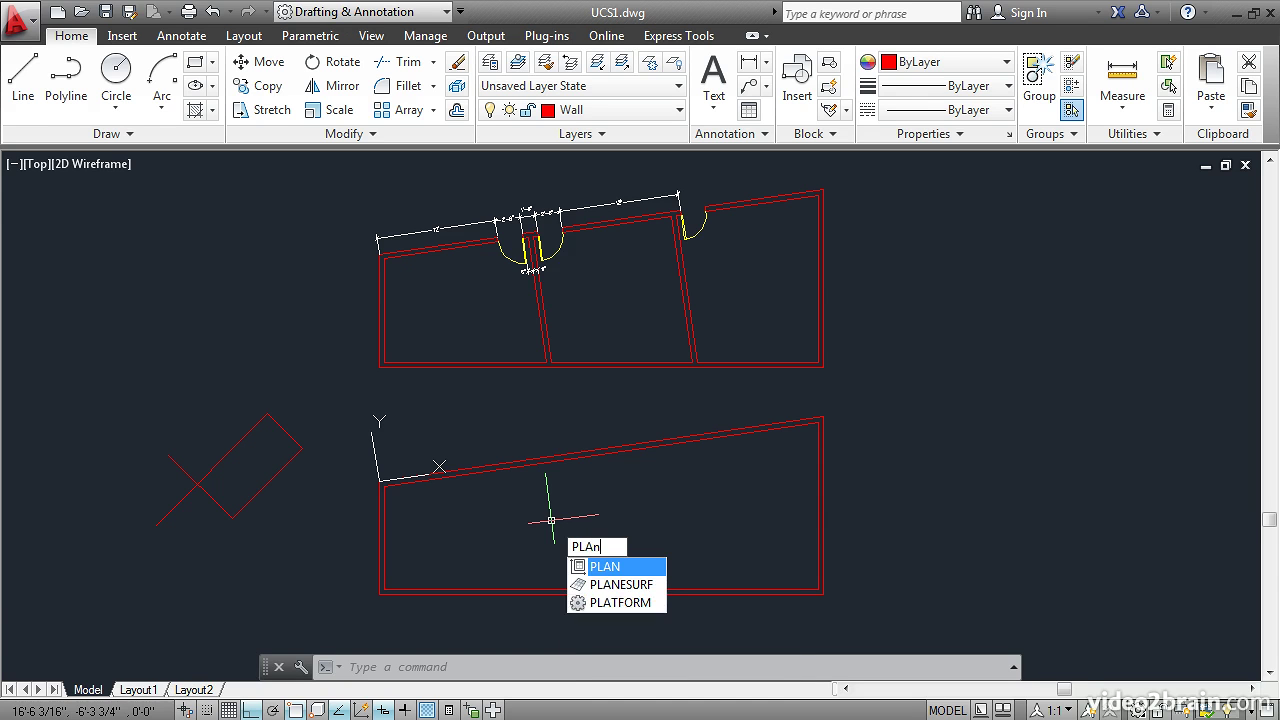
key(Return)
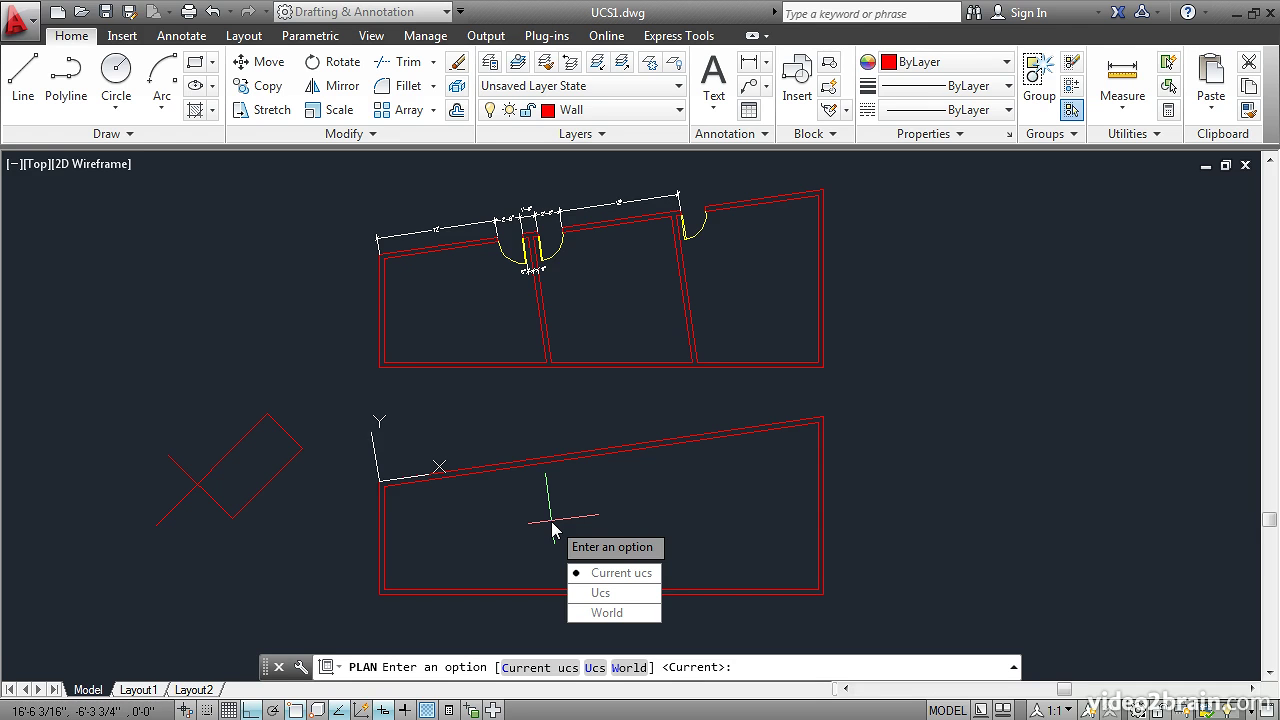
key(Return)
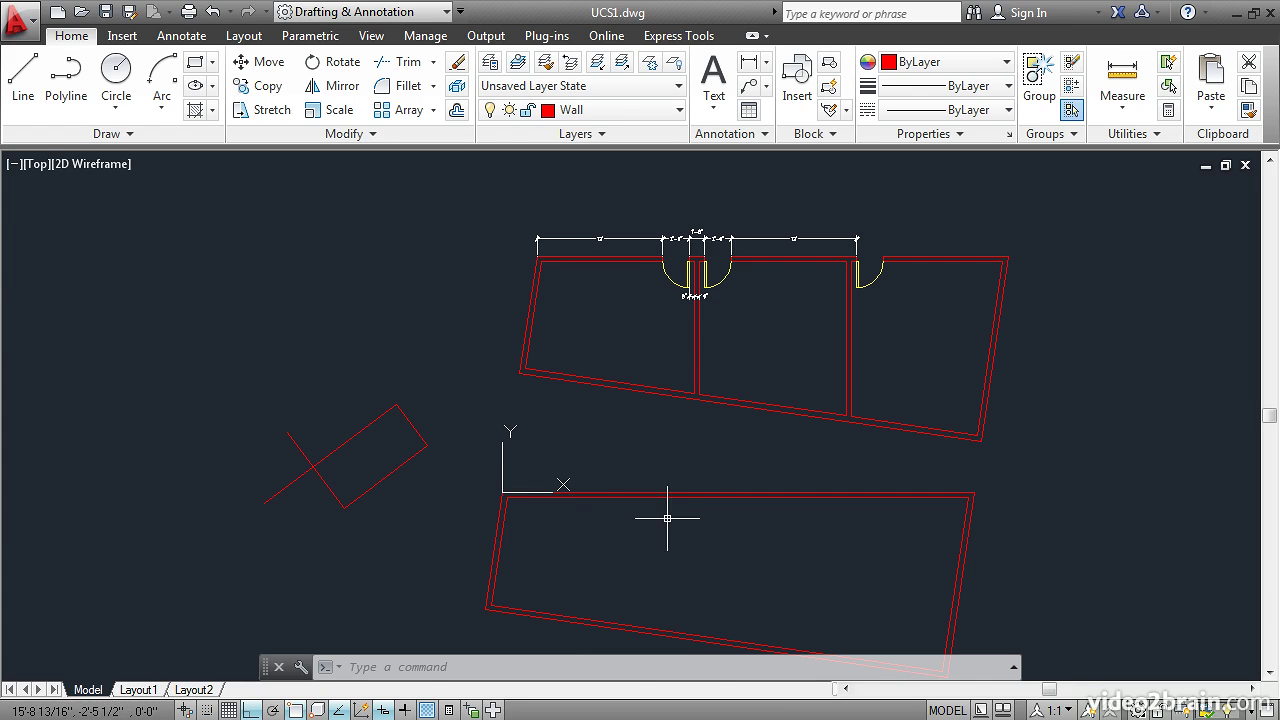
Erase the four test lines beside the floor plans.
click(435, 515)
click(280, 392)
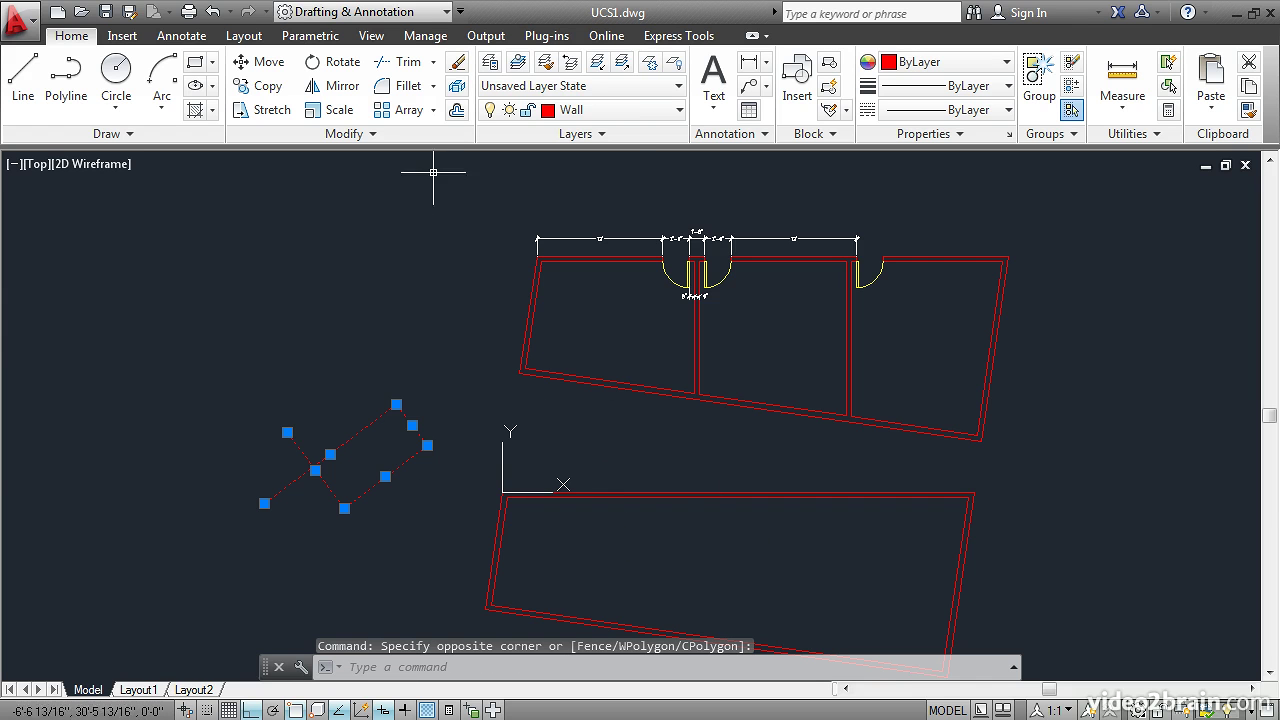
click(457, 66)
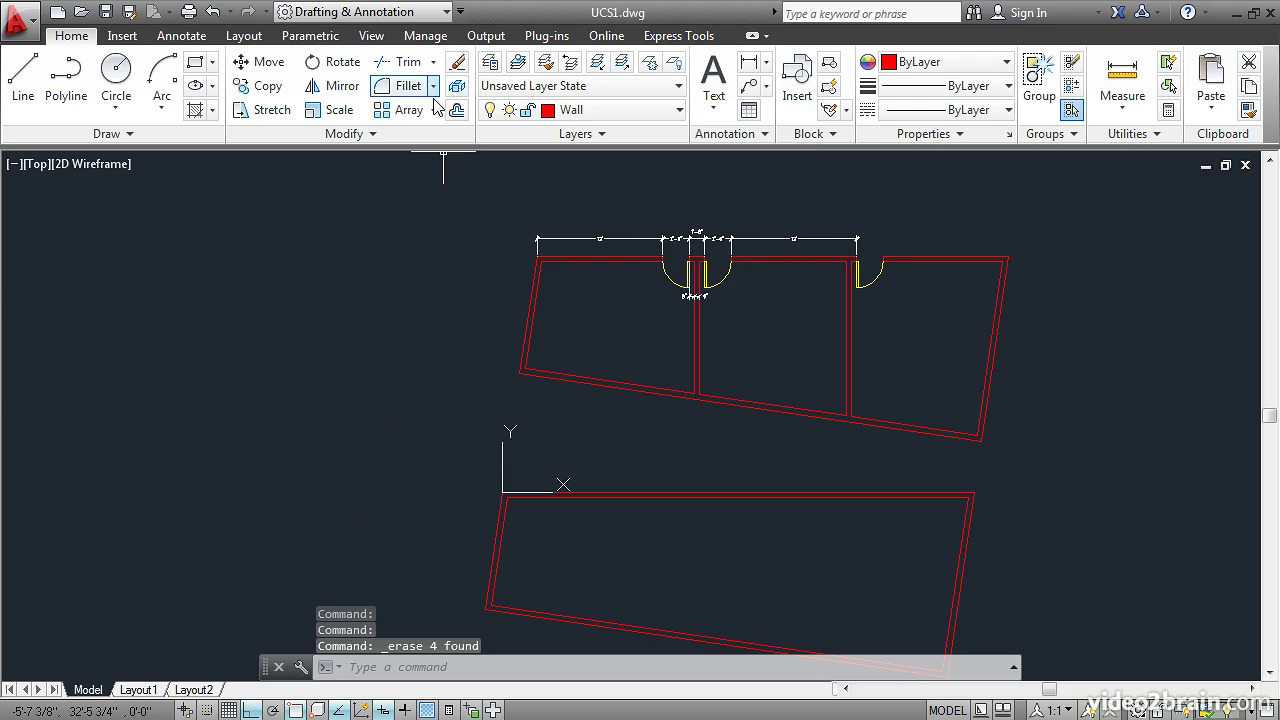
Save the drawing in the My files folder under the name UCS2.
middle_drag(428, 506, 279, 455)
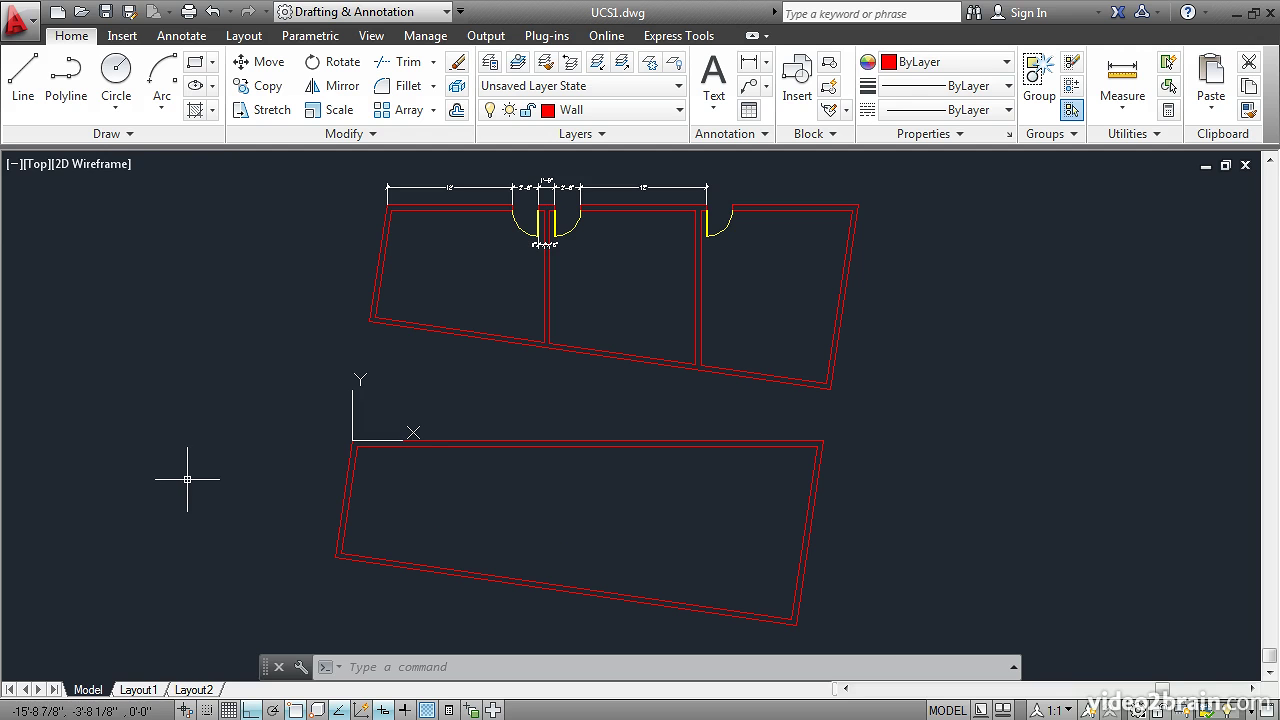
click(129, 13)
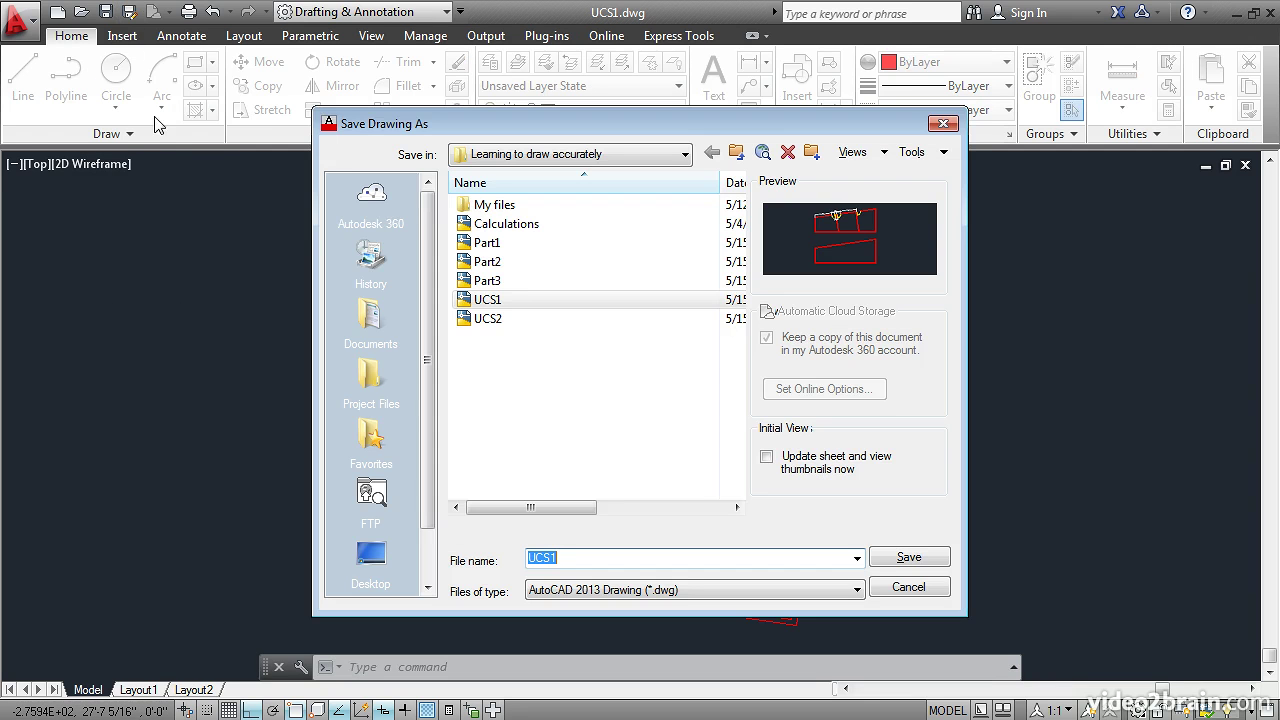
double_click(477, 206)
double_click(563, 557)
click(565, 557)
key(BackSpace)
text(2)
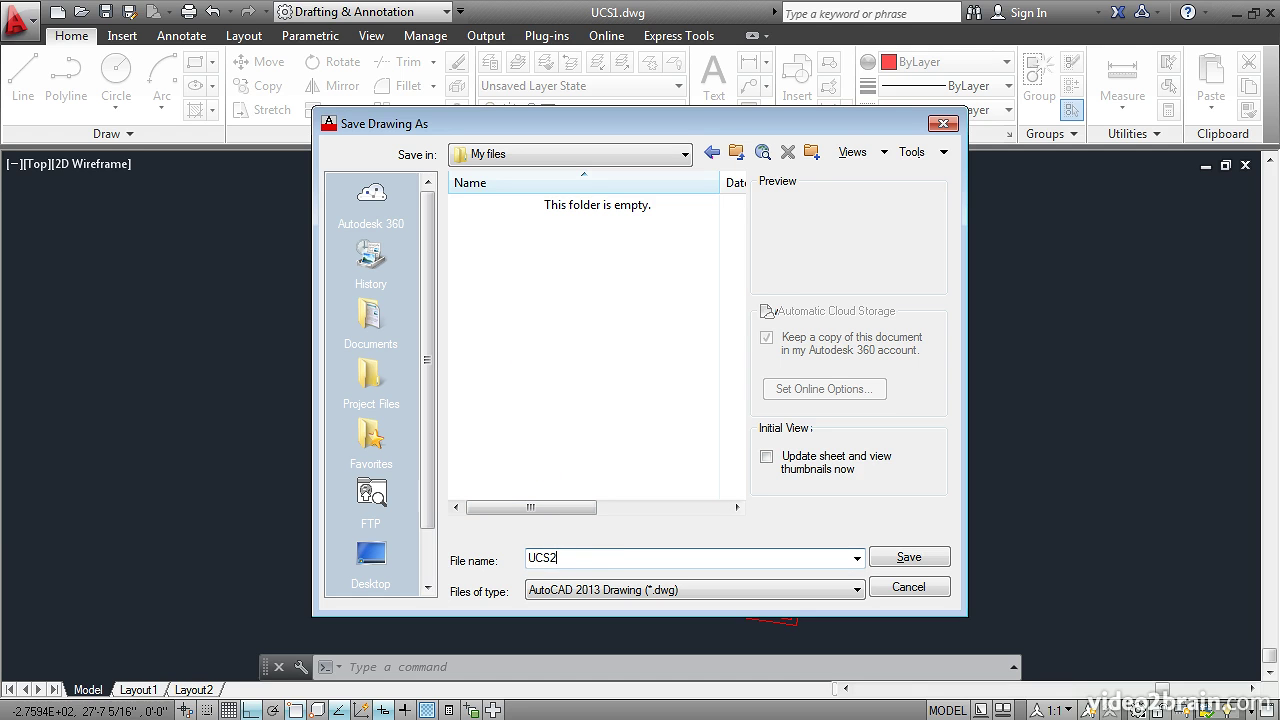
click(905, 557)
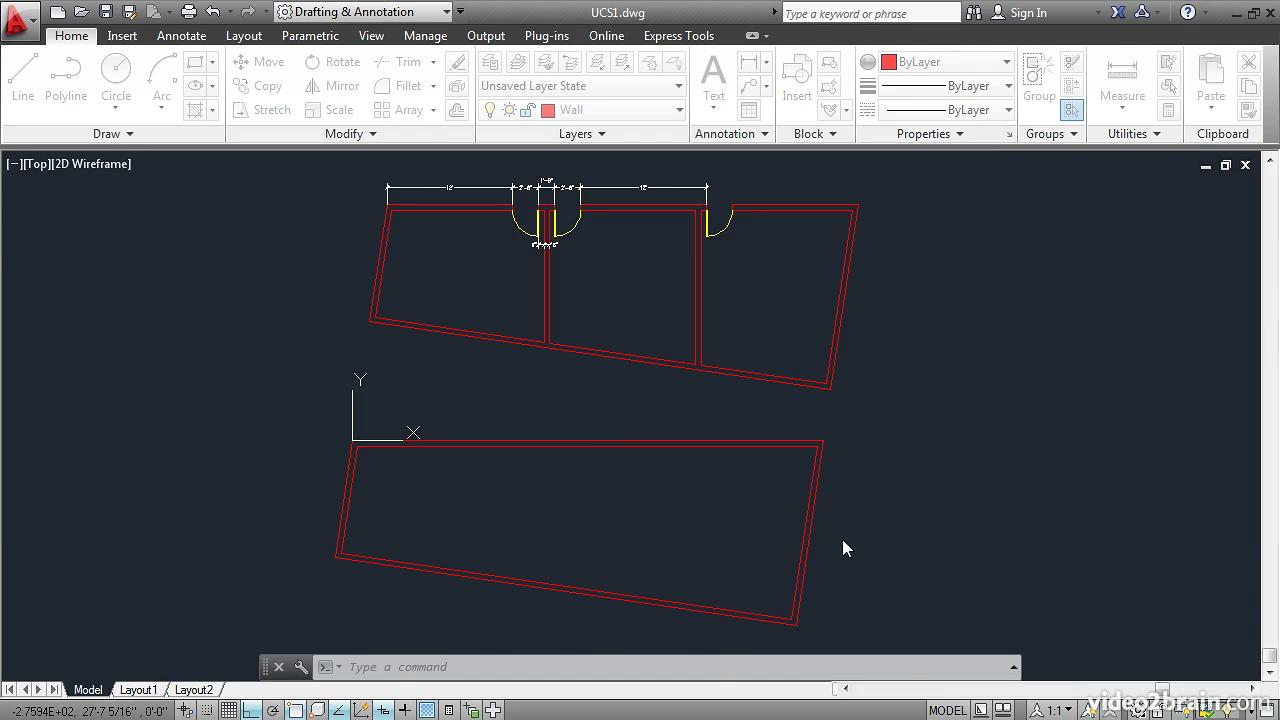